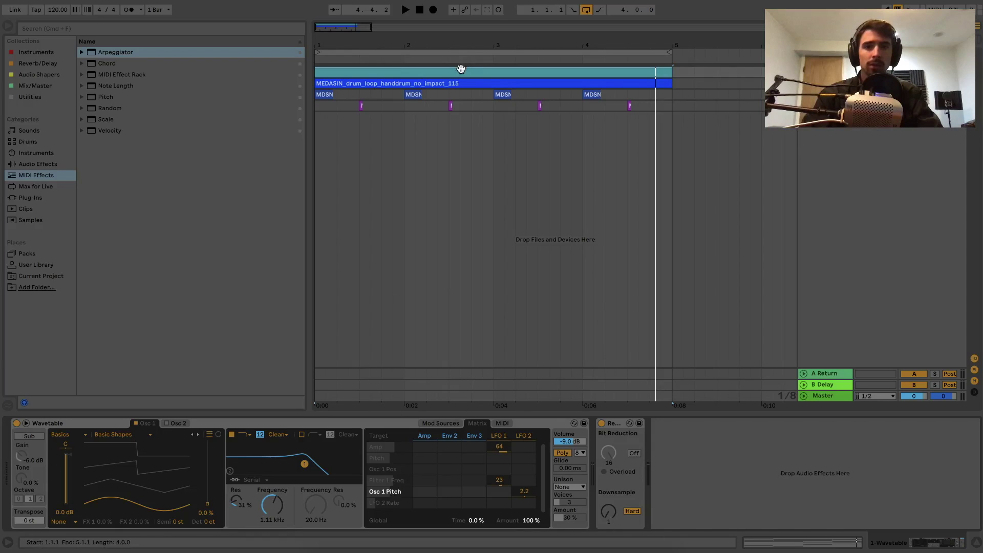
# Audition the loop and select the Redux device on the track
pyautogui.press('space')
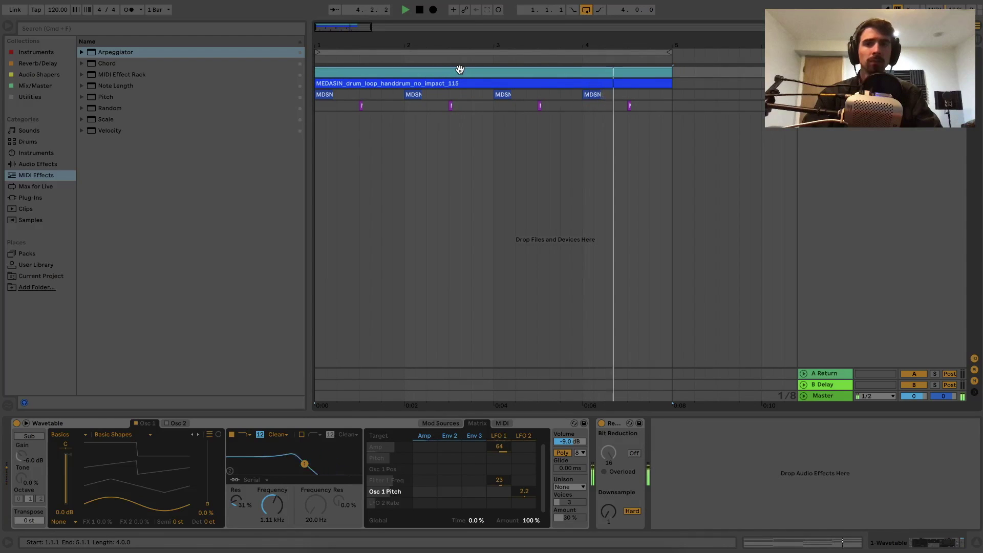
pyautogui.press('space')
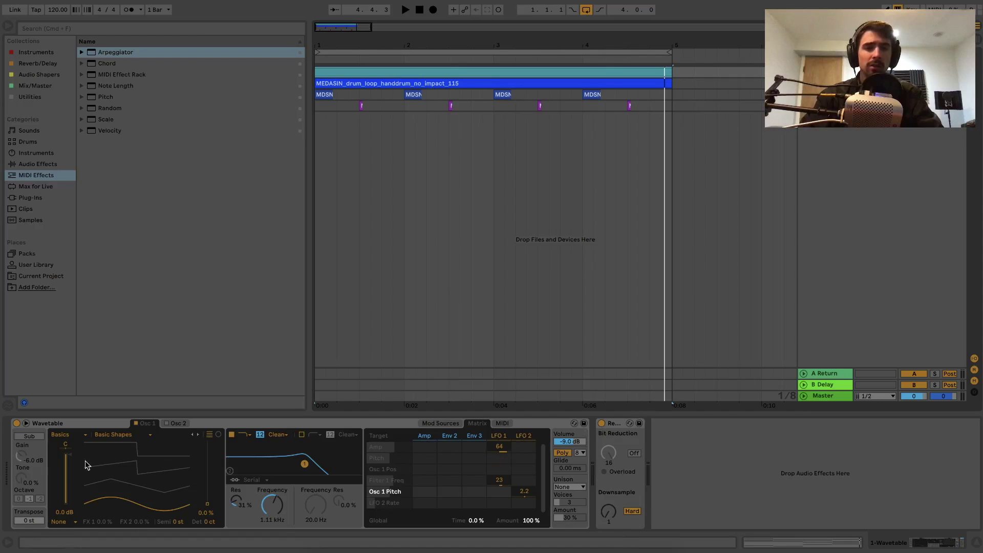
pyautogui.click(424, 457)
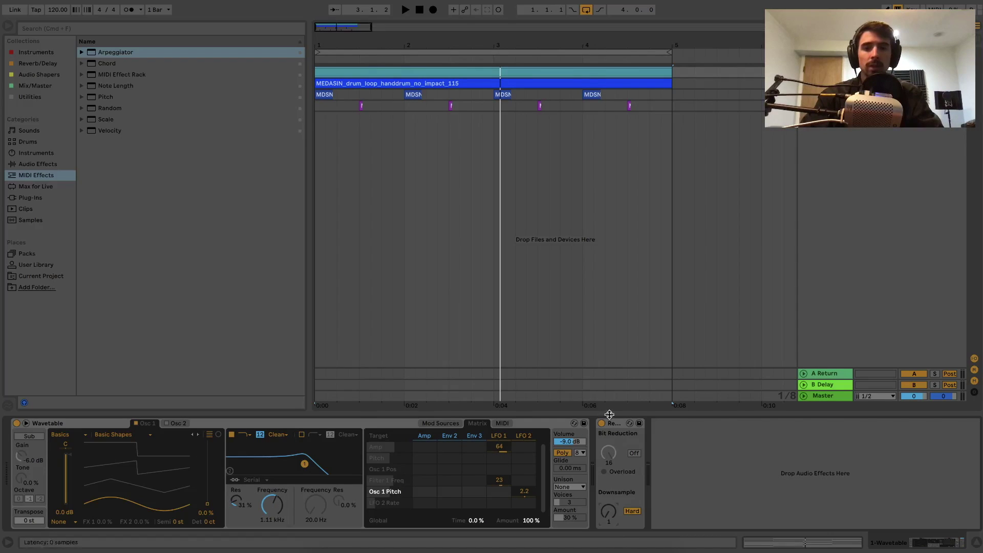
pyautogui.click(603, 429)
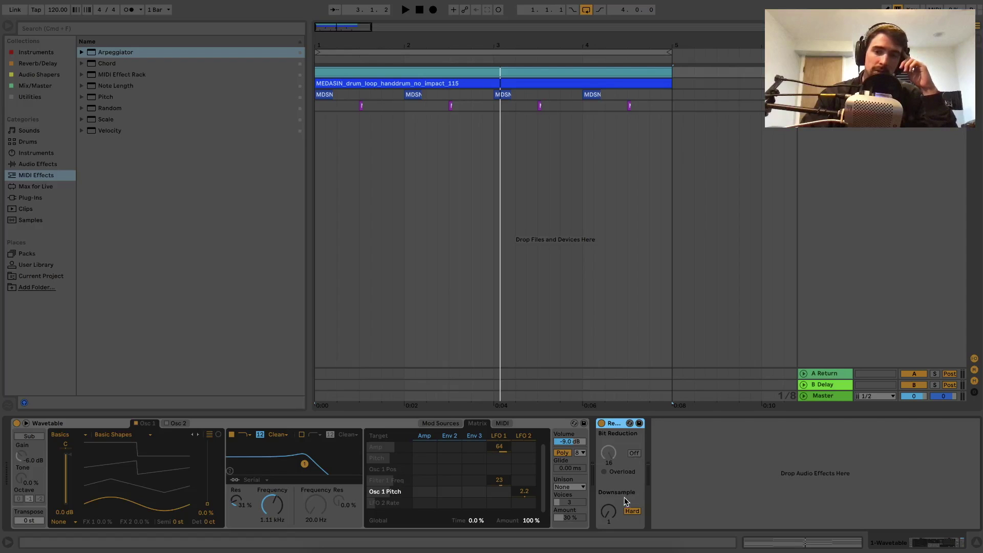
pyautogui.moveTo(607, 512); pyautogui.dragTo(607, 491)
pyautogui.click(633, 511)
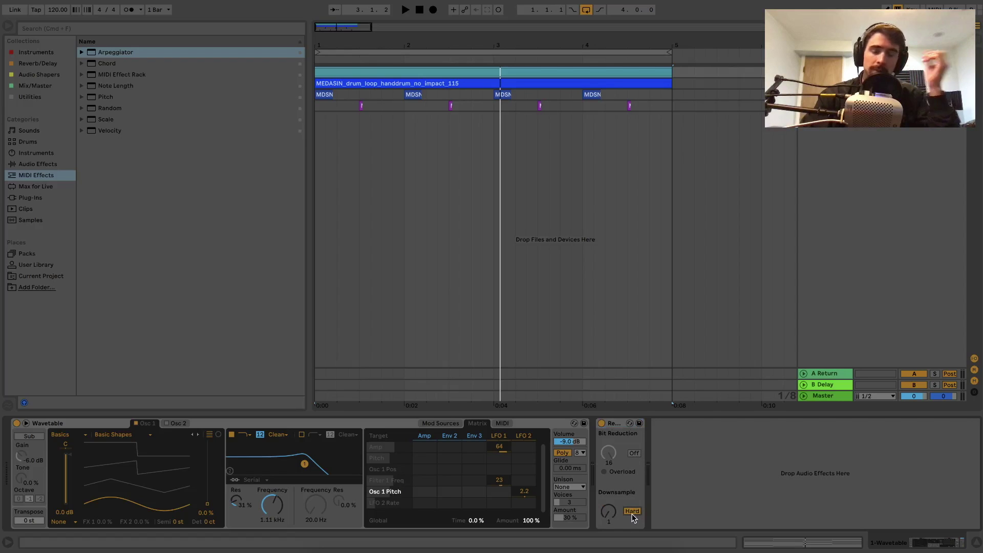
# Try Redux bit reduction with a lower bit depth, then switch it back off
pyautogui.click(635, 454)
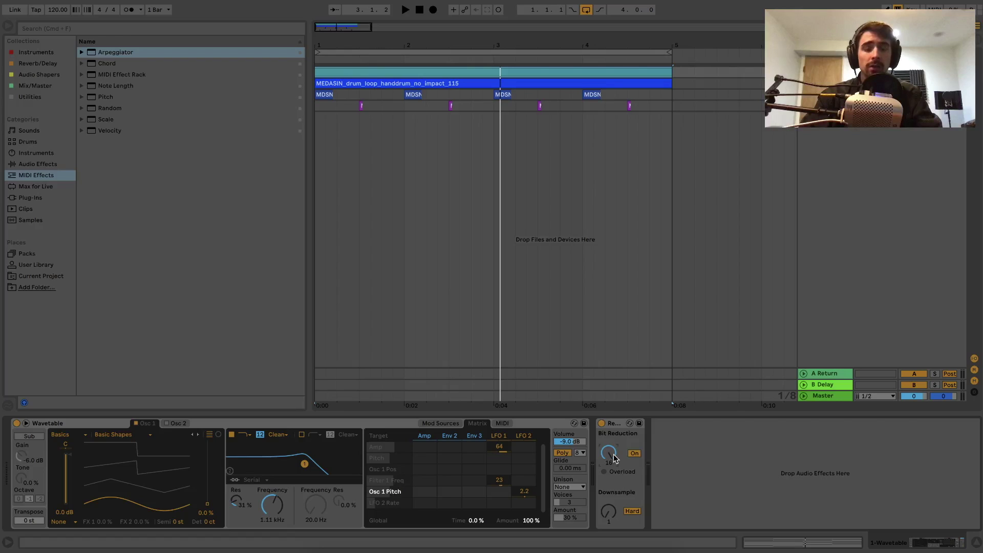
pyautogui.press('space')
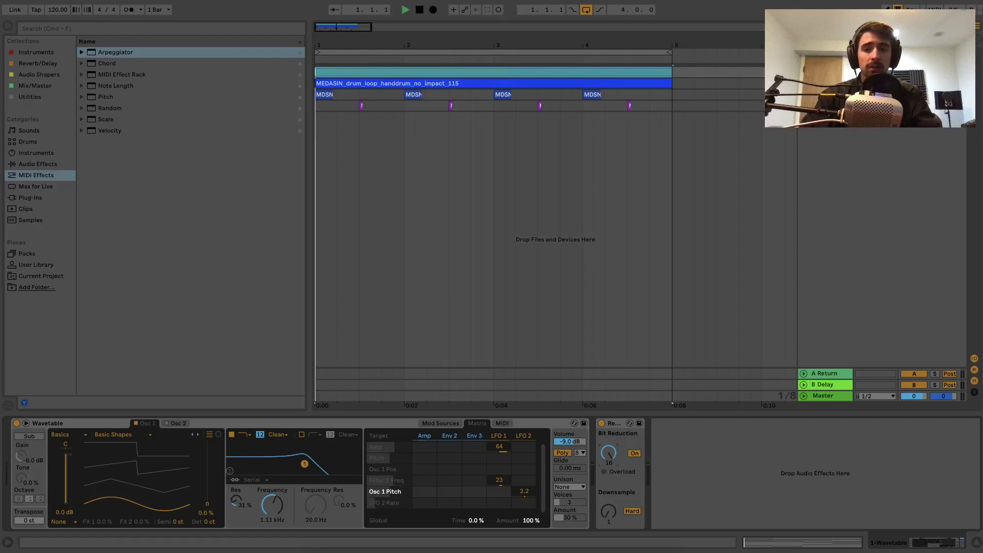
pyautogui.moveTo(608, 452)
pyautogui.mouseDown()
pyautogui.moveTo(608, 466)
pyautogui.moveTo(608, 451)
pyautogui.mouseUp()
pyautogui.press('space')
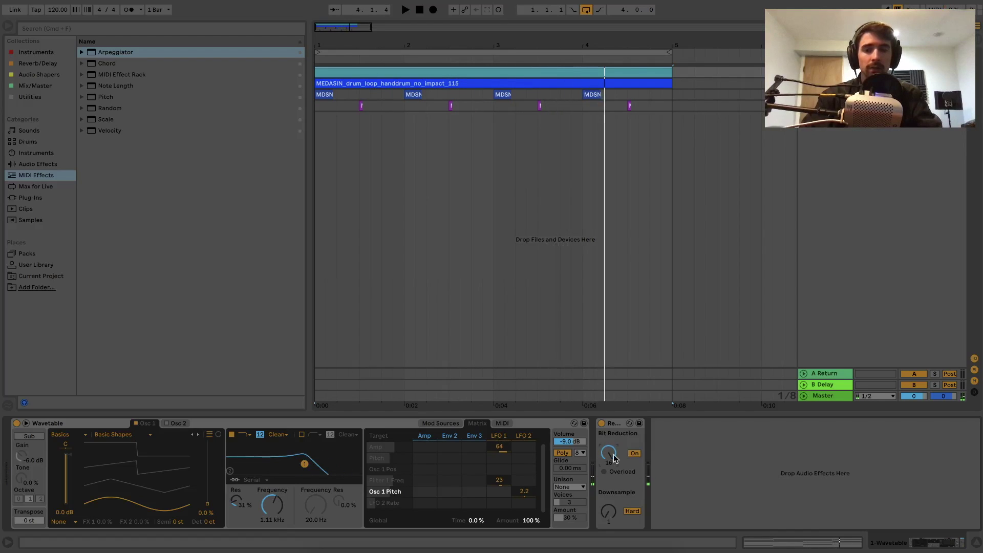
pyautogui.click(633, 454)
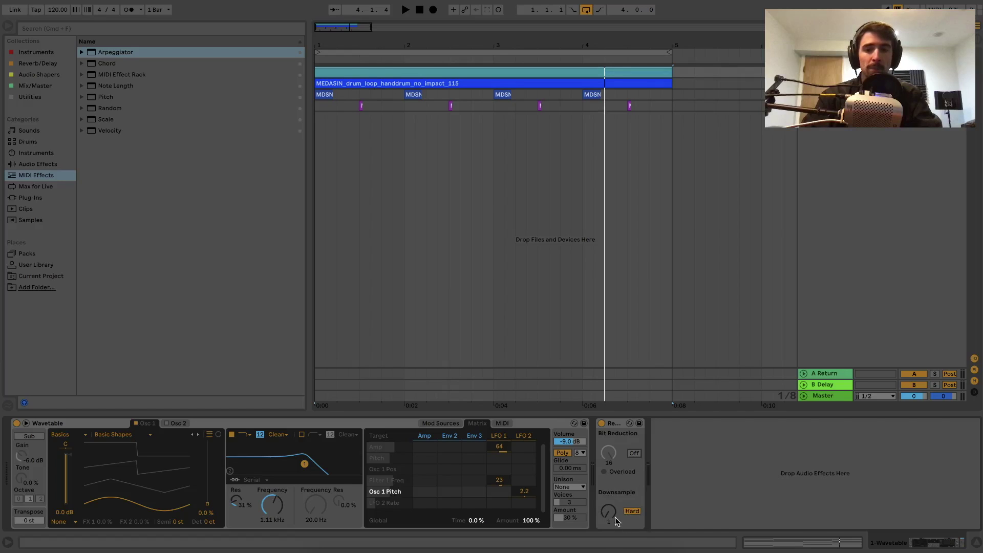
# Raise the Redux downsample to about 7.63 and switch it to Soft mode
pyautogui.press('space')
pyautogui.moveTo(612, 517)
pyautogui.mouseDown()
pyautogui.moveTo(612, 501)
pyautogui.moveTo(612, 521)
pyautogui.mouseUp()
pyautogui.press('space')
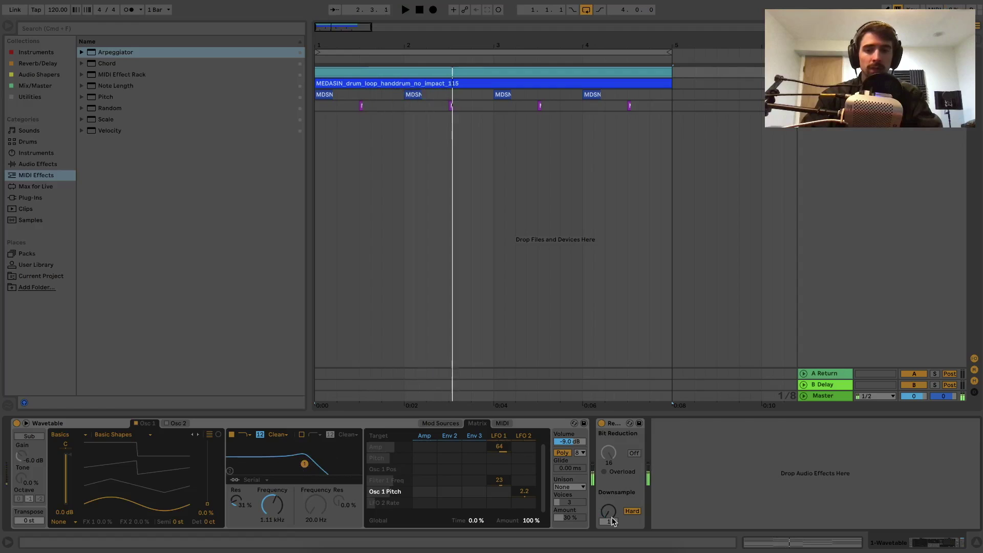
pyautogui.click(632, 511)
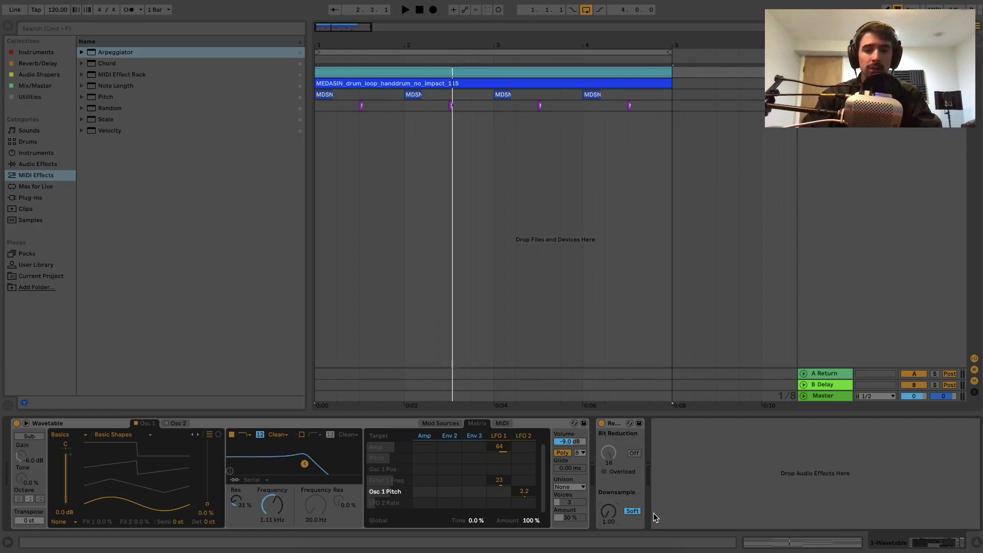
# Lower the Redux downsample to 6.28 while playing and replaying the loop
pyautogui.press('space')
pyautogui.moveTo(608, 511); pyautogui.dragTo(608, 501)
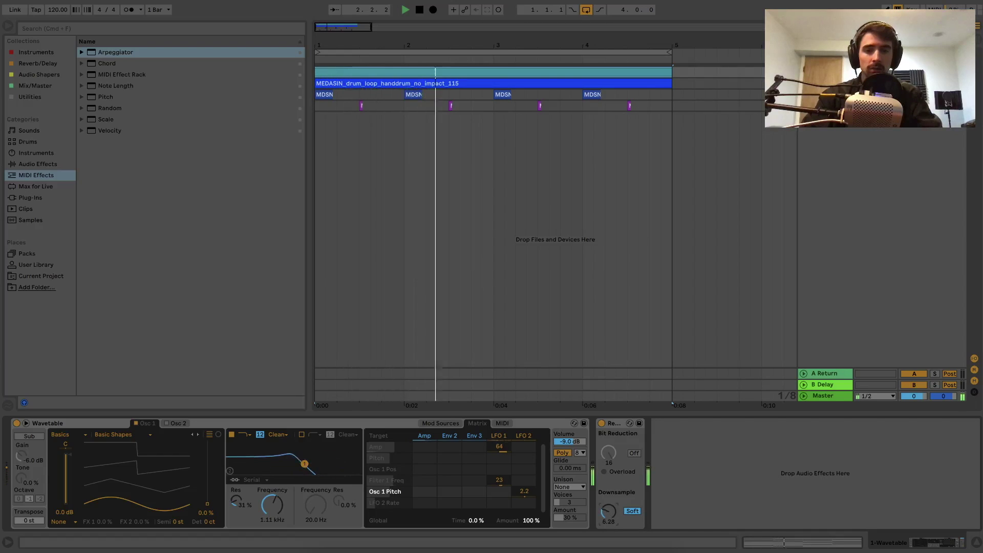
pyautogui.press('space')
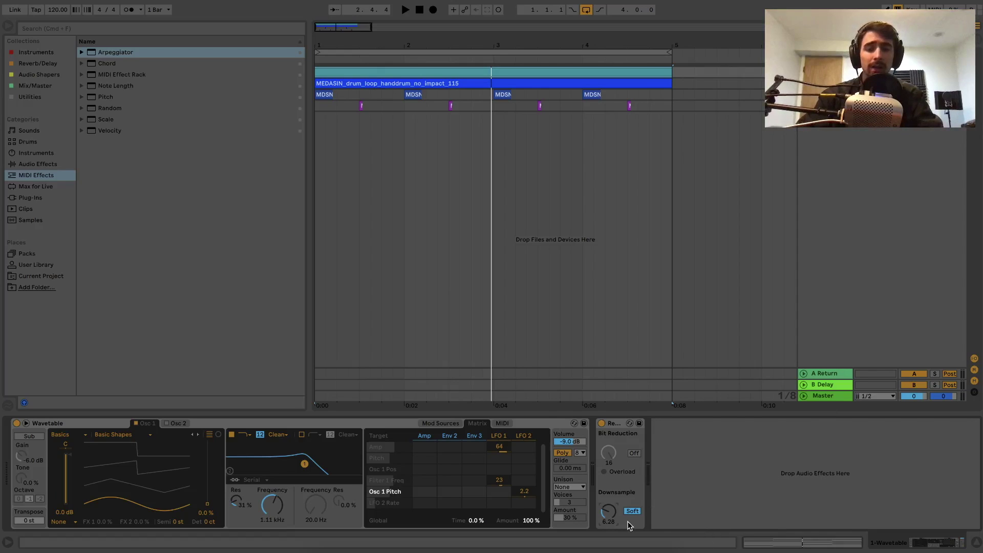
pyautogui.press('space')
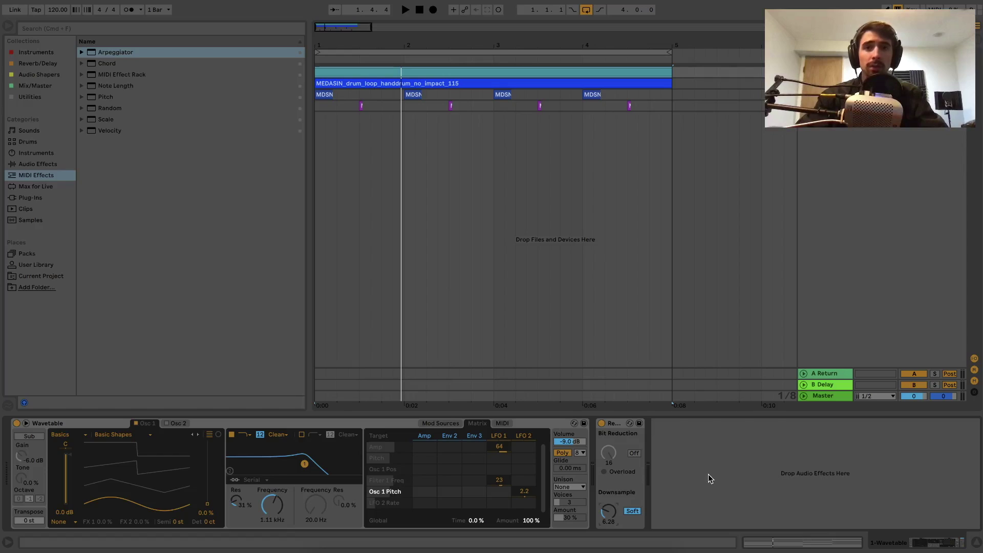
# Show the Redux on return track A in the mixer and raise track 1's send to -52.0 dB
pyautogui.doubleClick(618, 422)
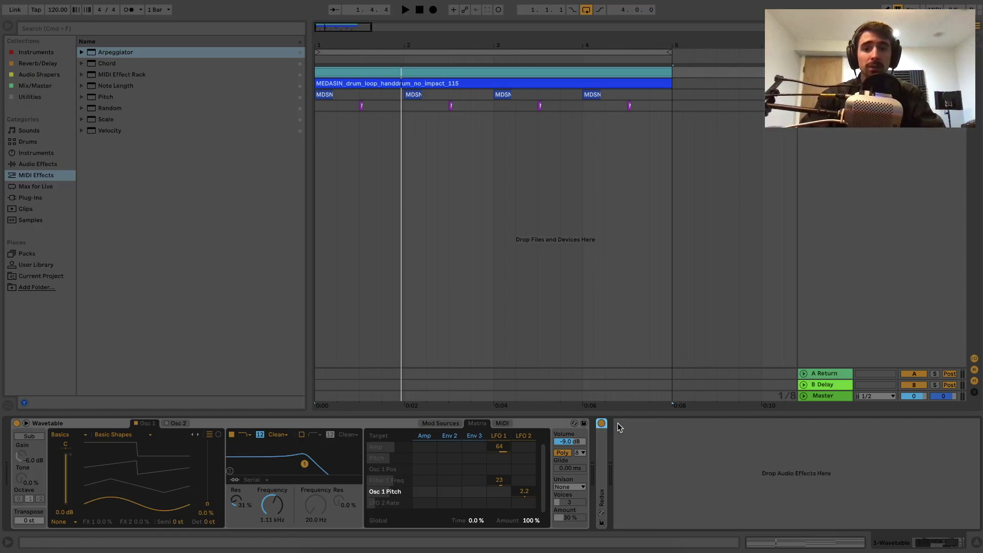
pyautogui.doubleClick(602, 435)
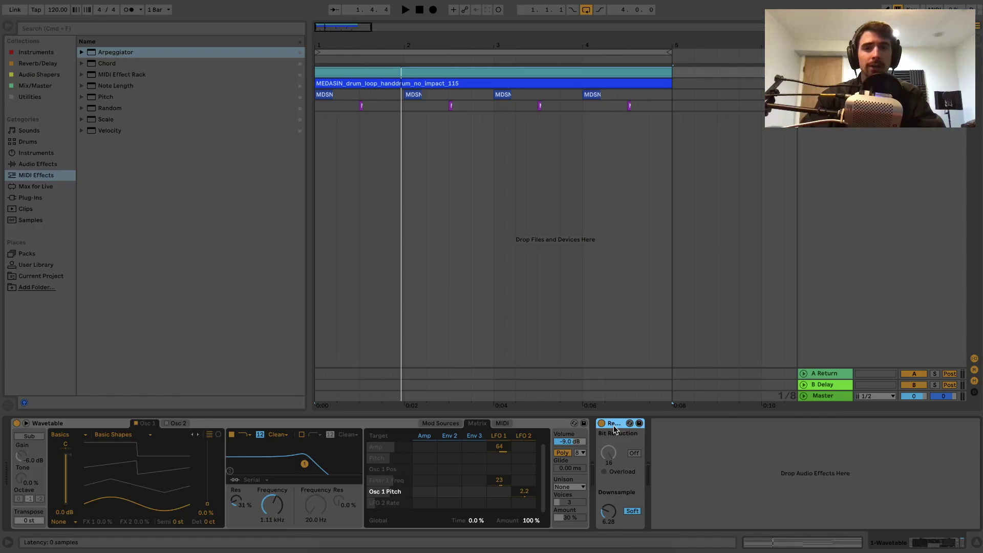
pyautogui.click(977, 38)
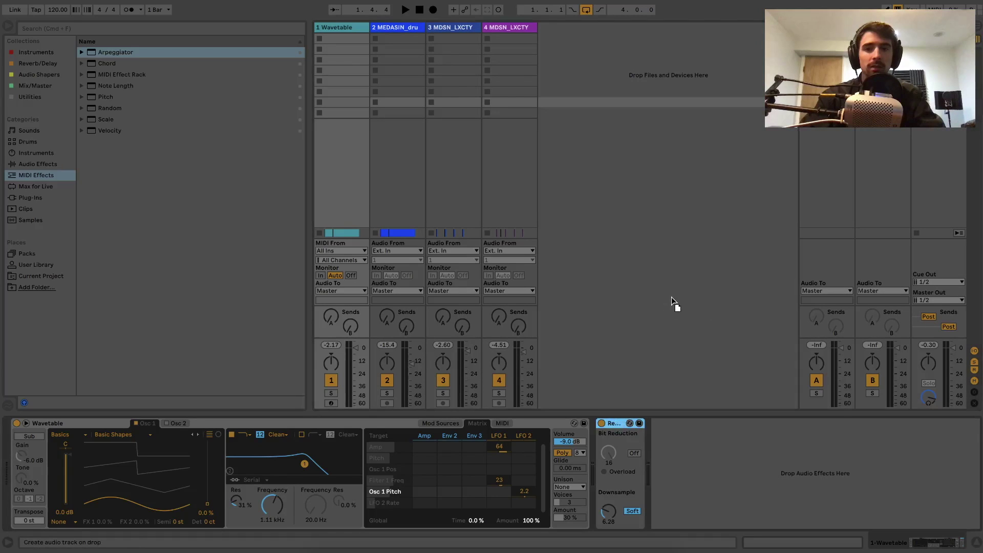
pyautogui.click(819, 31)
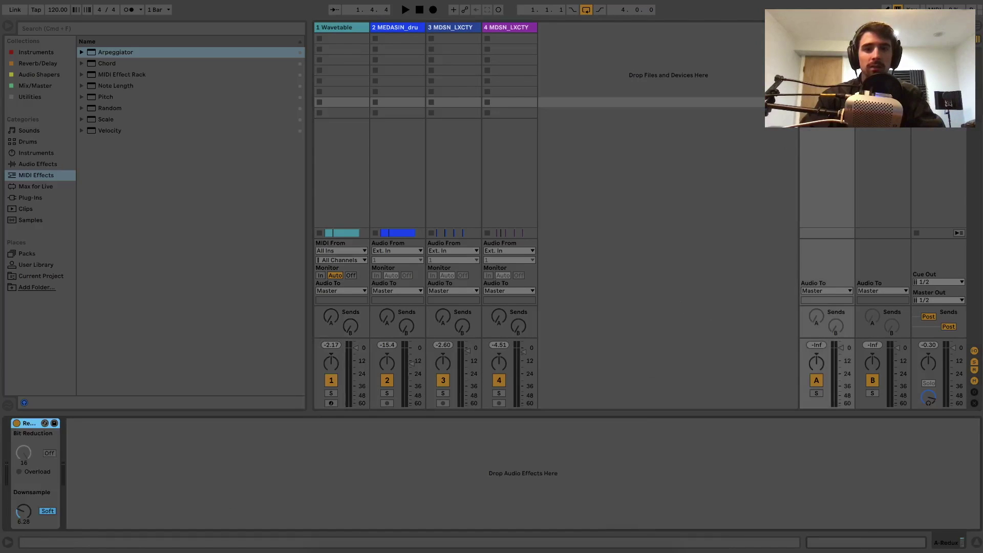
pyautogui.moveTo(336, 320)
pyautogui.mouseDown()
pyautogui.moveTo(336, 300)
pyautogui.moveTo(336, 319)
pyautogui.mouseUp()
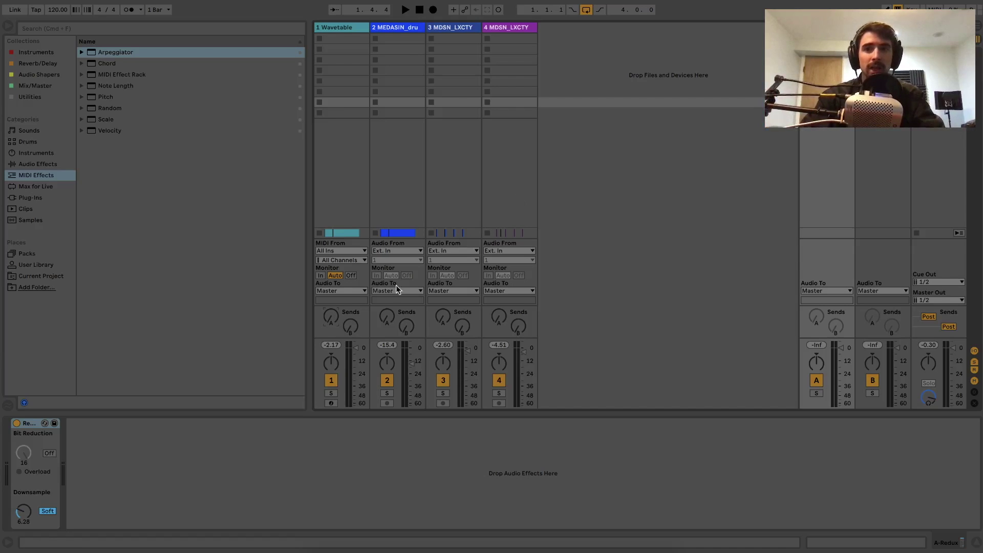
pyautogui.press('space')
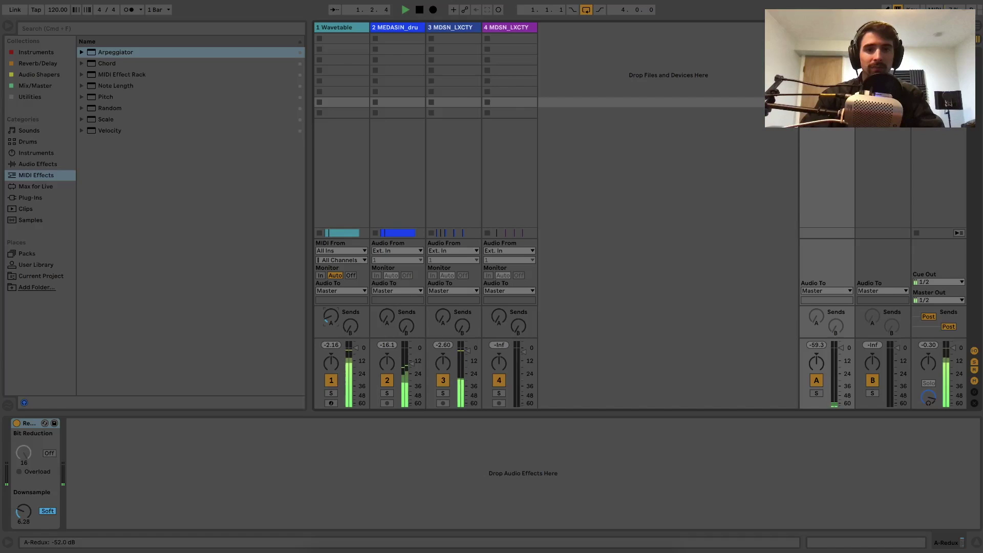
# Set the Wavetable track's send A to about -15 dB while the loop plays
pyautogui.moveTo(331, 316); pyautogui.dragTo(330, 290)
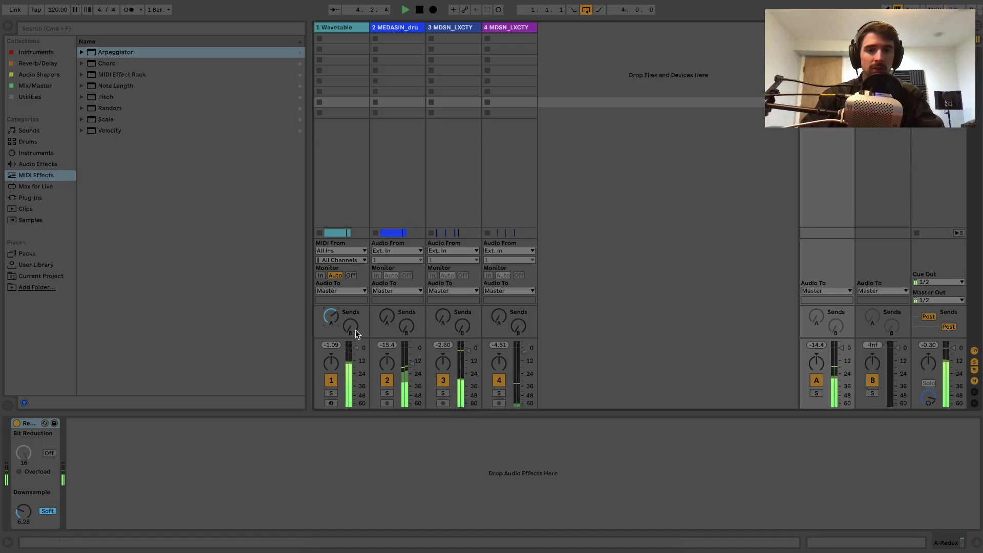
pyautogui.moveTo(331, 316); pyautogui.dragTo(331, 318)
pyautogui.rightClick(331, 318)
pyautogui.click(852, 224)
pyautogui.press('space')
pyautogui.moveTo(331, 316); pyautogui.dragTo(331, 314)
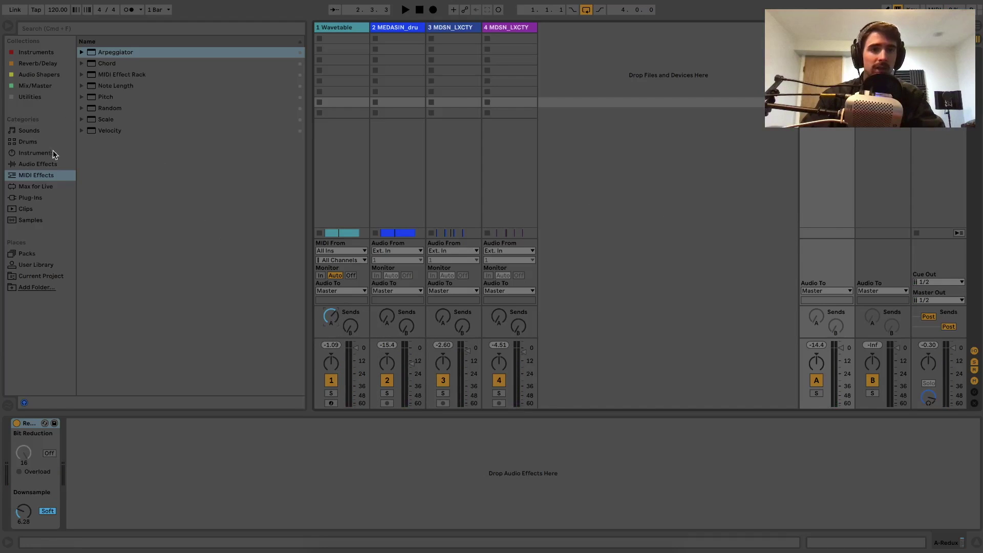
# Load ValhallaRoom from the ValhallaDSP plug-ins onto the Wavetable track
pyautogui.click(29, 188)
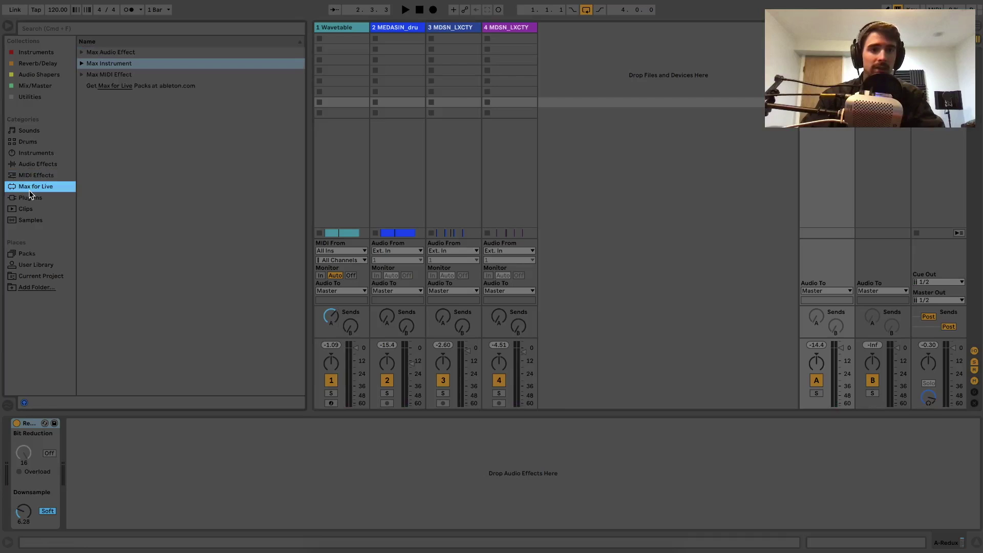
pyautogui.click(29, 198)
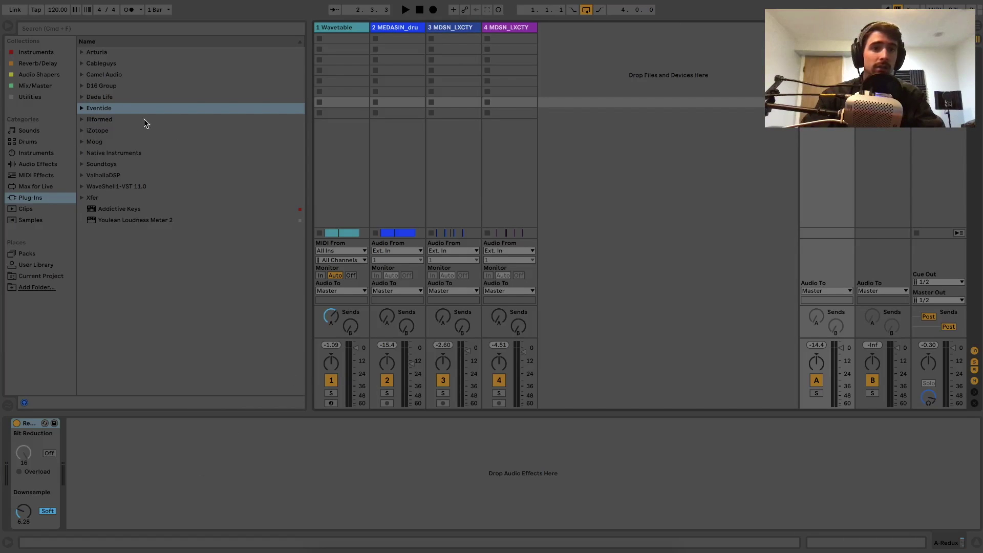
pyautogui.click(342, 31)
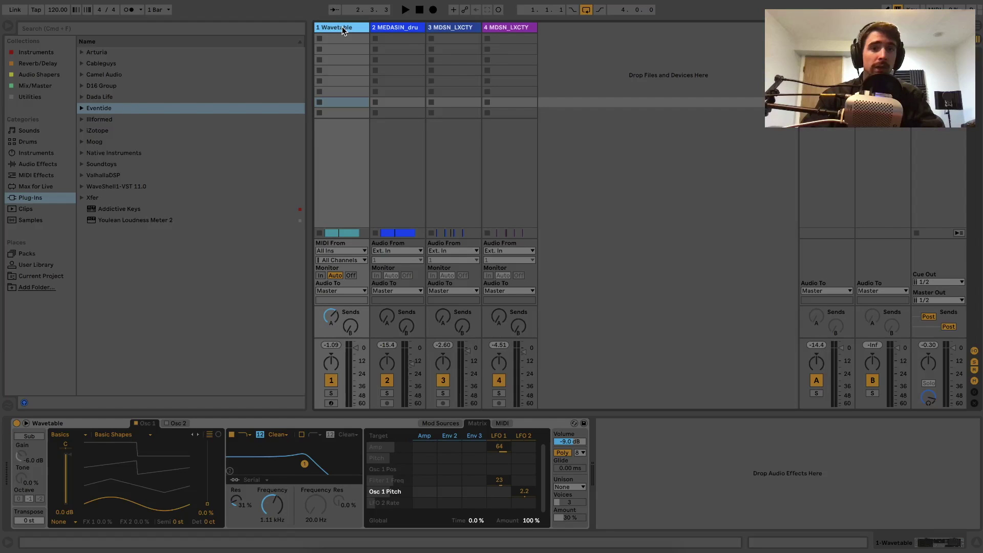
pyautogui.click(501, 145)
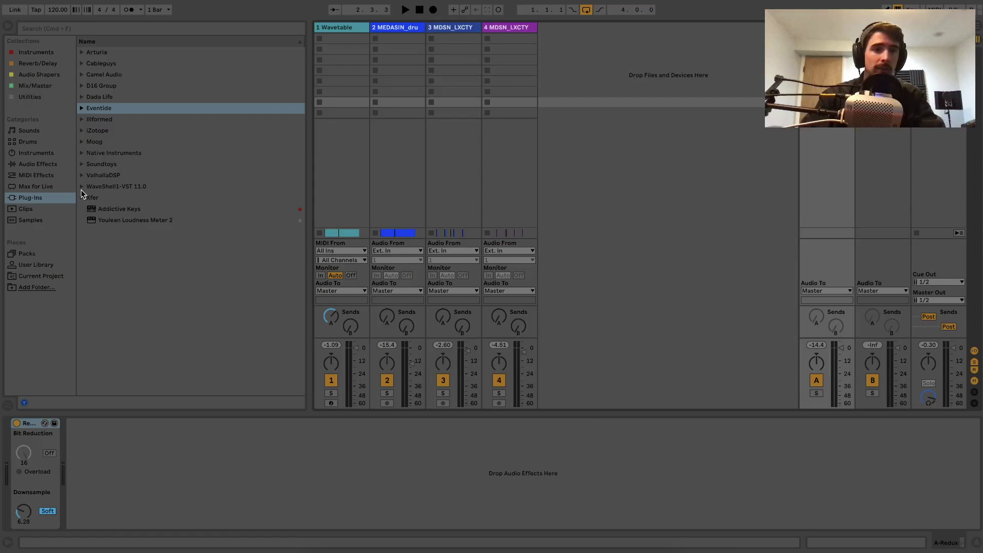
pyautogui.click(82, 176)
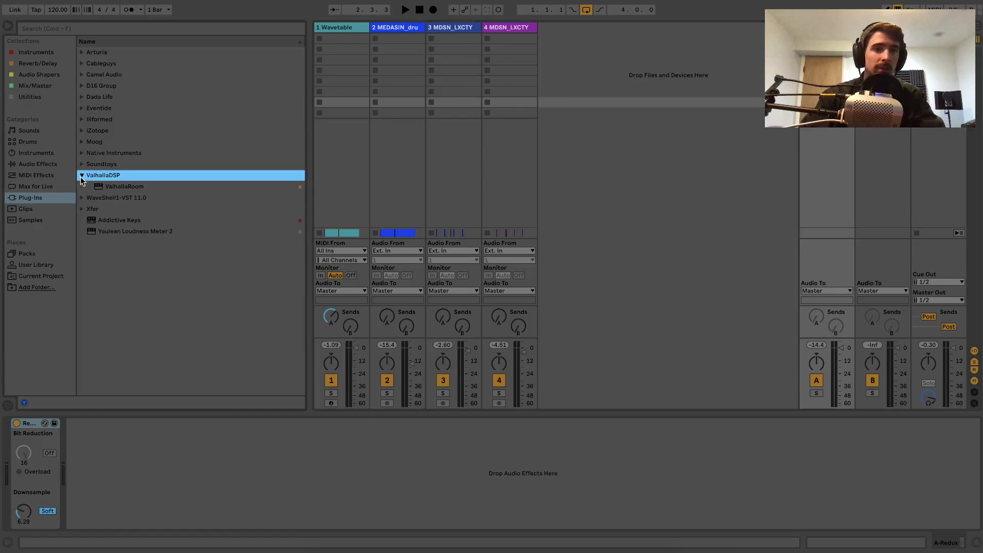
pyautogui.moveTo(103, 187); pyautogui.dragTo(344, 31)
# Set ValhallaRoom to 24.4% mix and 1.99 s decay, close it, and reselect return A
pyautogui.moveTo(51, 169); pyautogui.dragTo(53, 163)
pyautogui.moveTo(129, 188); pyautogui.dragTo(130, 180)
pyautogui.press('space')
pyautogui.click(38, 164)
pyautogui.moveTo(39, 164); pyautogui.dragTo(47, 188)
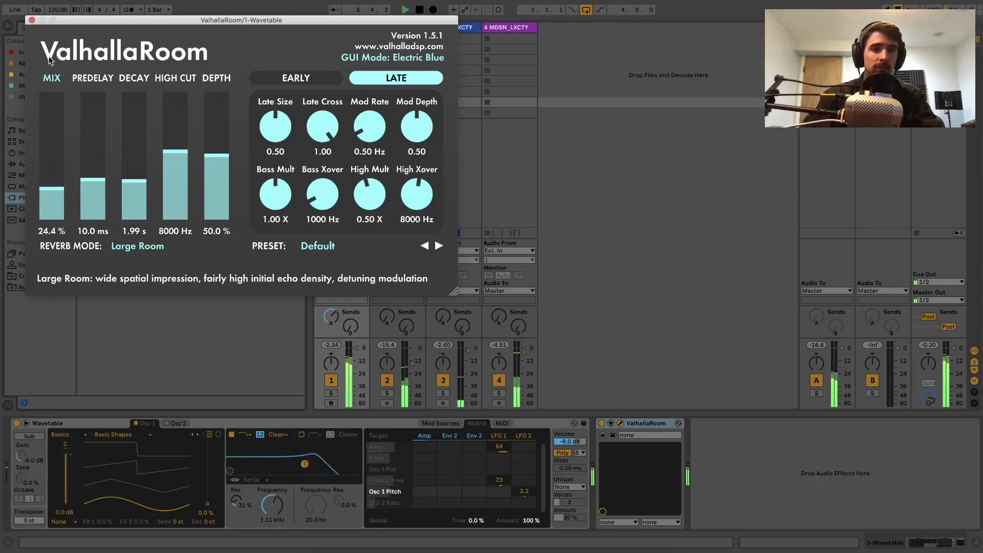
pyautogui.click(620, 423)
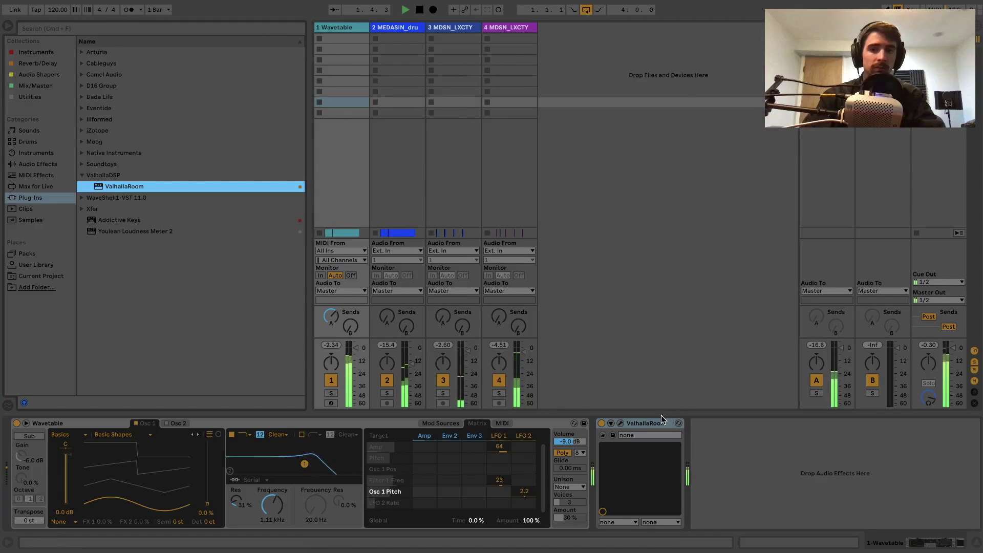
pyautogui.click(140, 390)
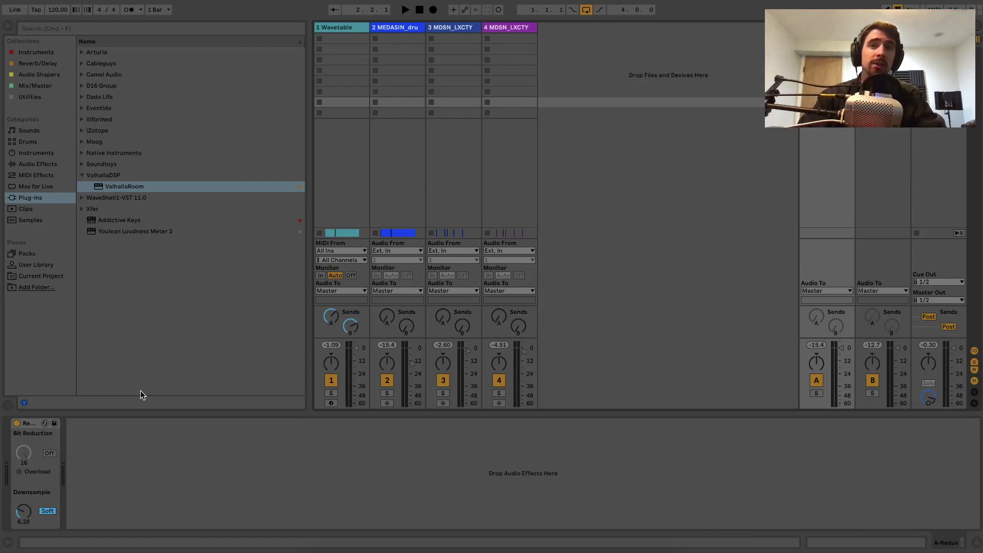
# Add EQ Eight to return A, move it before Redux, then delete it
pyautogui.click(38, 164)
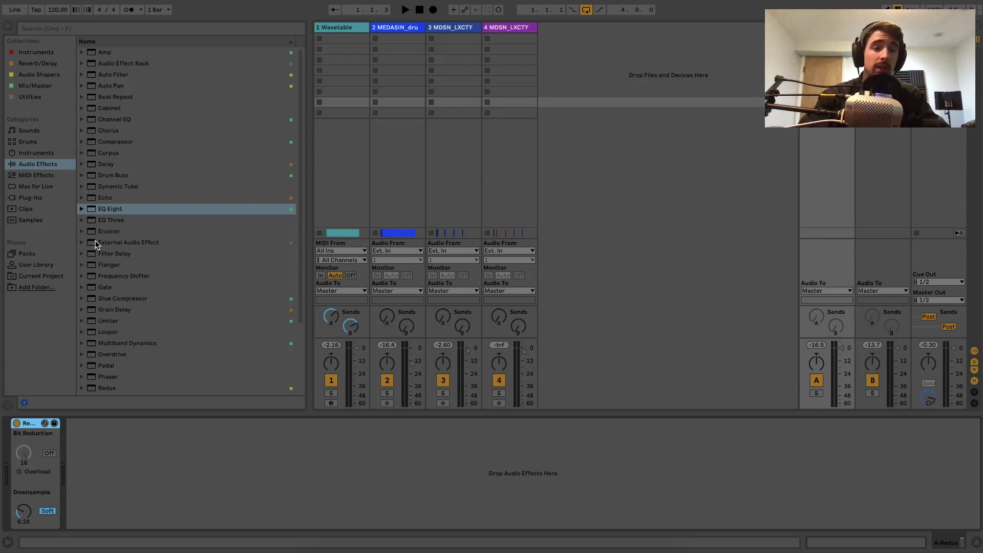
pyautogui.moveTo(109, 210); pyautogui.dragTo(105, 499)
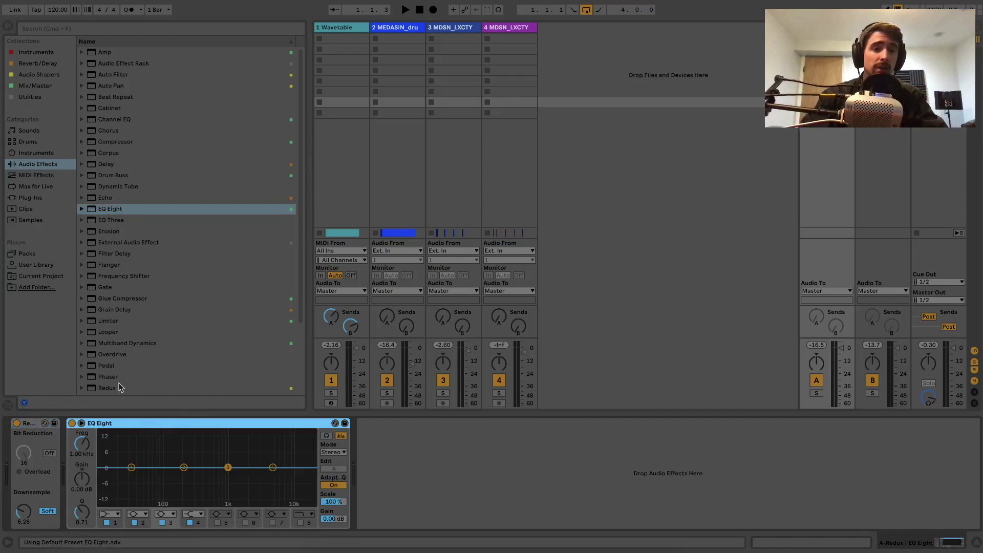
pyautogui.moveTo(114, 425); pyautogui.dragTo(72, 434)
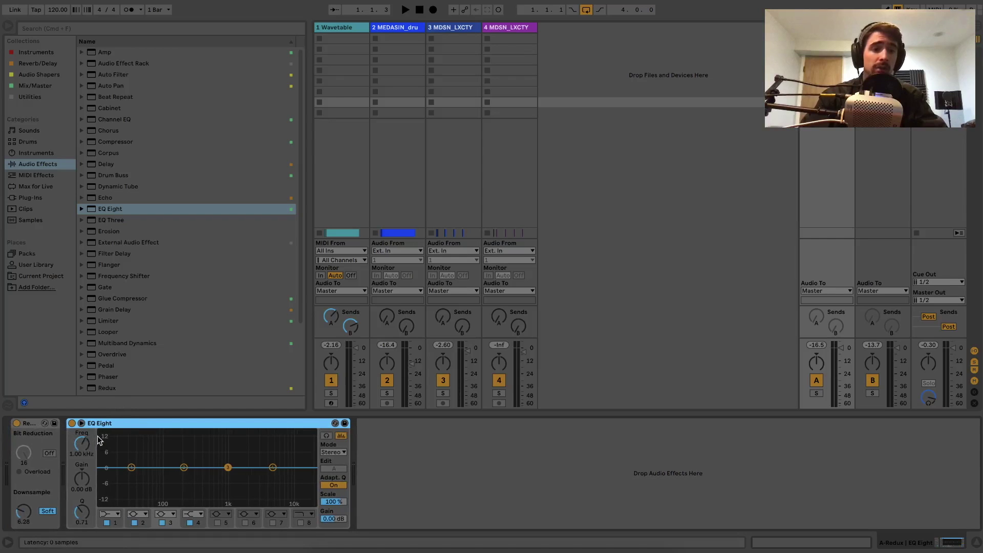
pyautogui.scroll(-3, 192, 206)
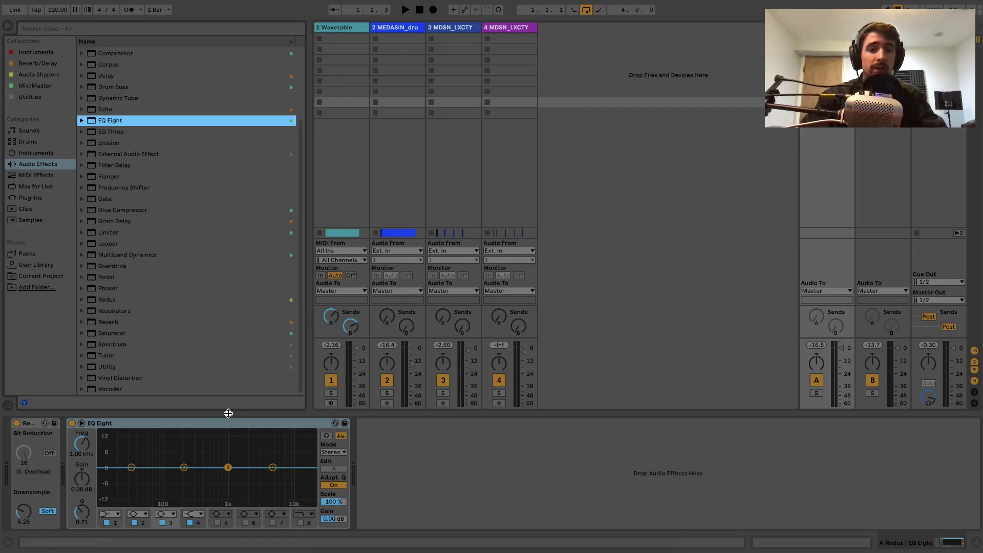
pyautogui.click(219, 427)
pyautogui.press('Delete')
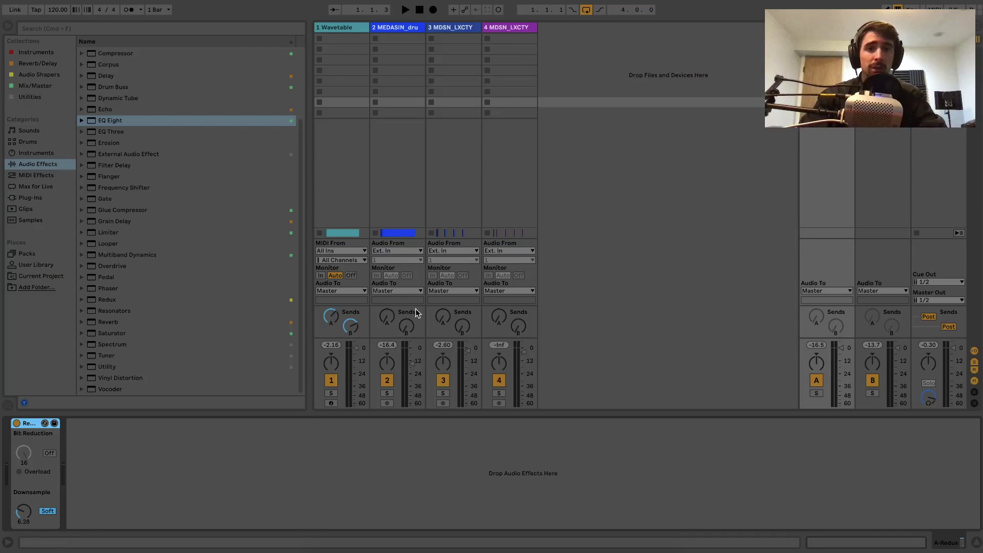
# Raise track 4's Redux send and lower its fader while playing, then solo track 2
pyautogui.press('space')
pyautogui.moveTo(492, 317); pyautogui.dragTo(491, 294)
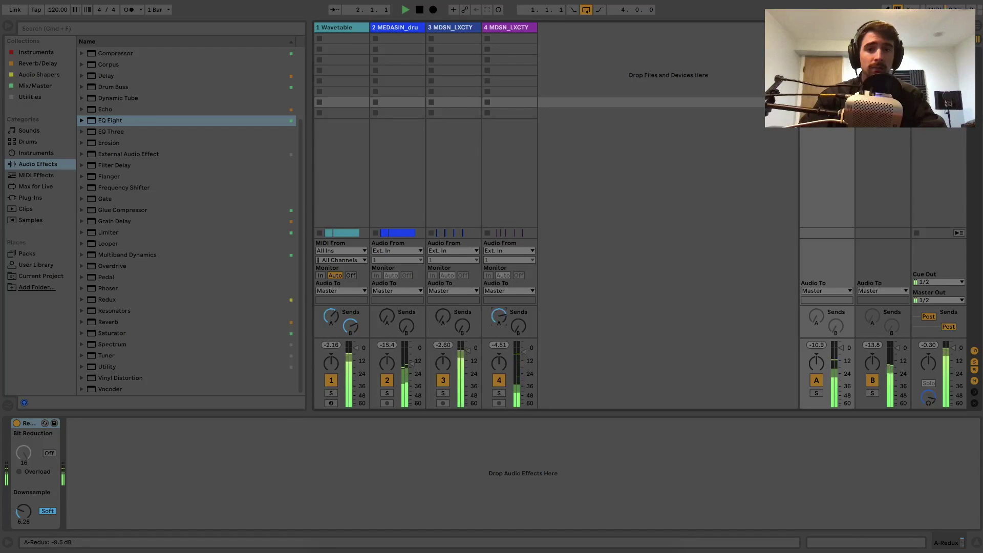
pyautogui.moveTo(523, 354); pyautogui.dragTo(523, 361)
pyautogui.press('space')
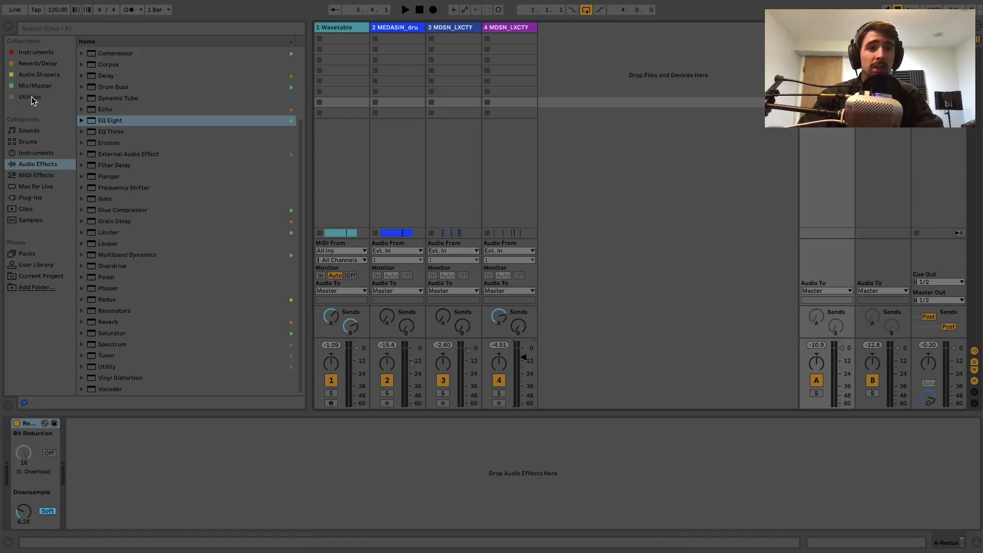
pyautogui.click(28, 427)
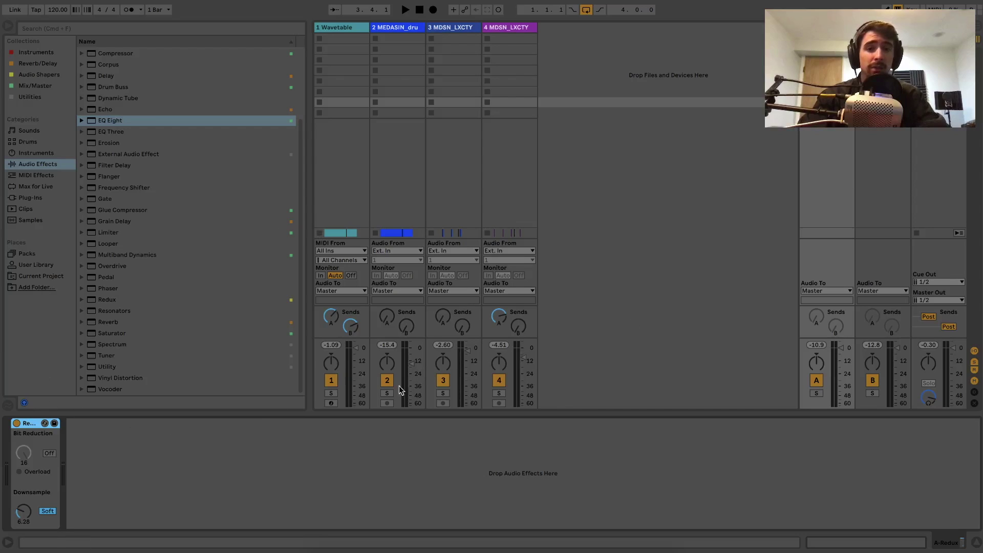
pyautogui.click(387, 393)
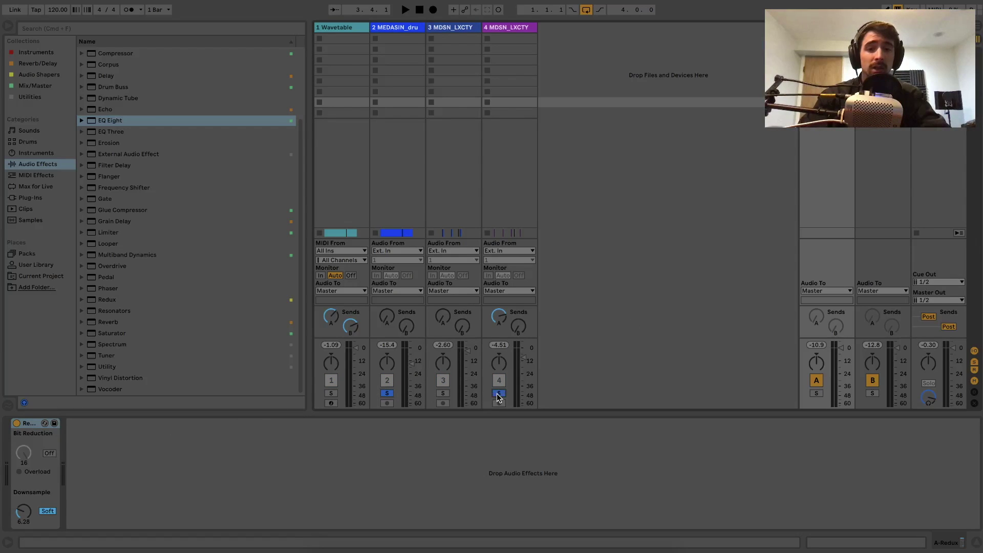
# Solo tracks 3 and 4 alongside track 2 and start playback
pyautogui.click(498, 393)
pyautogui.click(443, 393)
pyautogui.press('super+space')
pyautogui.press('Escape')
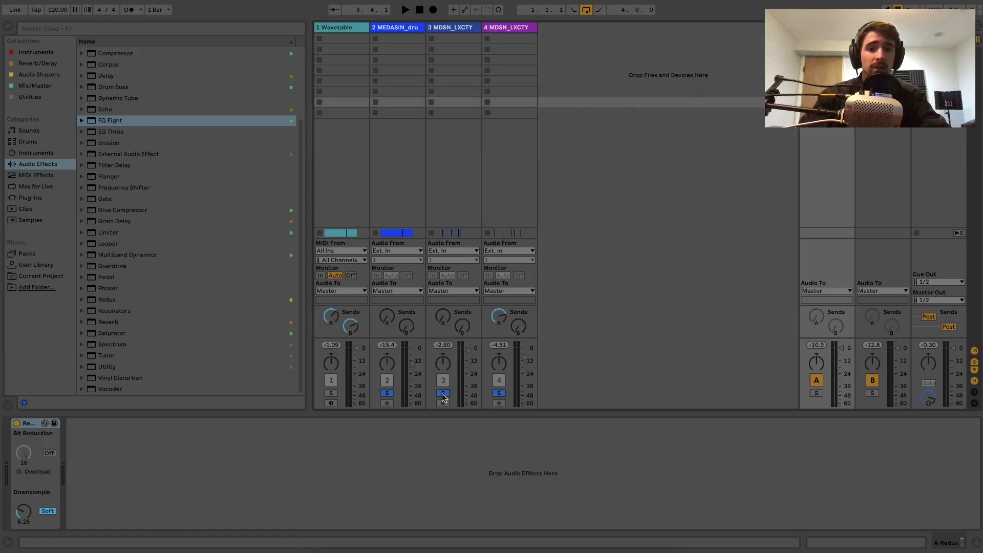
pyautogui.press('space')
# Raise the Redux sends on tracks 2, 3 and 4, then unsolo and play the full mix
pyautogui.moveTo(387, 318); pyautogui.dragTo(387, 294)
pyautogui.moveTo(442, 317); pyautogui.dragTo(443, 305)
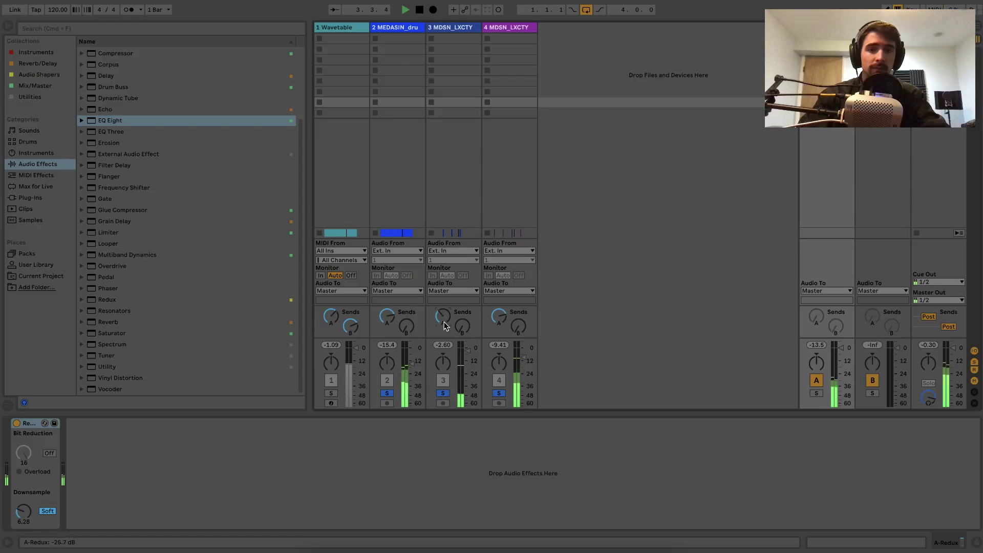
pyautogui.moveTo(496, 328); pyautogui.dragTo(496, 310)
pyautogui.click(386, 393)
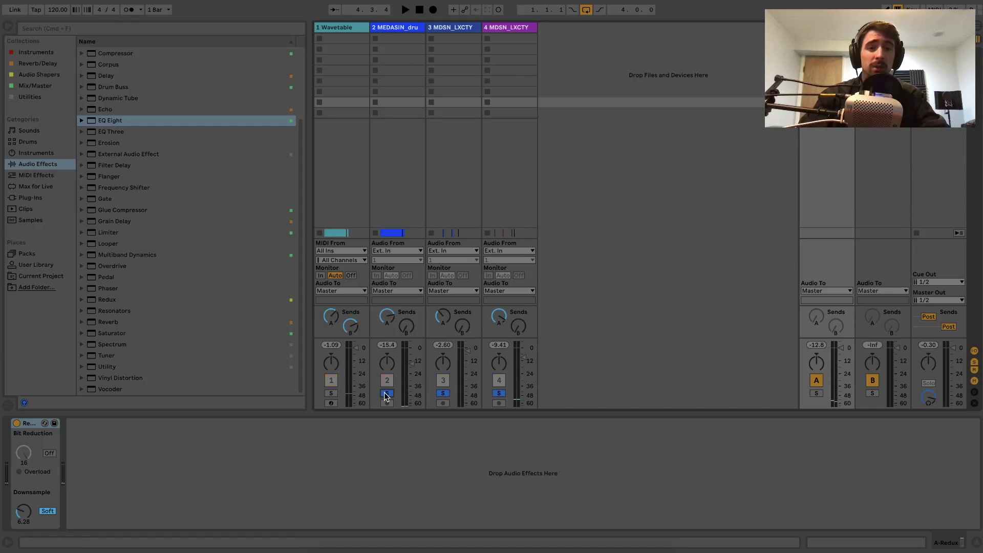
pyautogui.press('space')
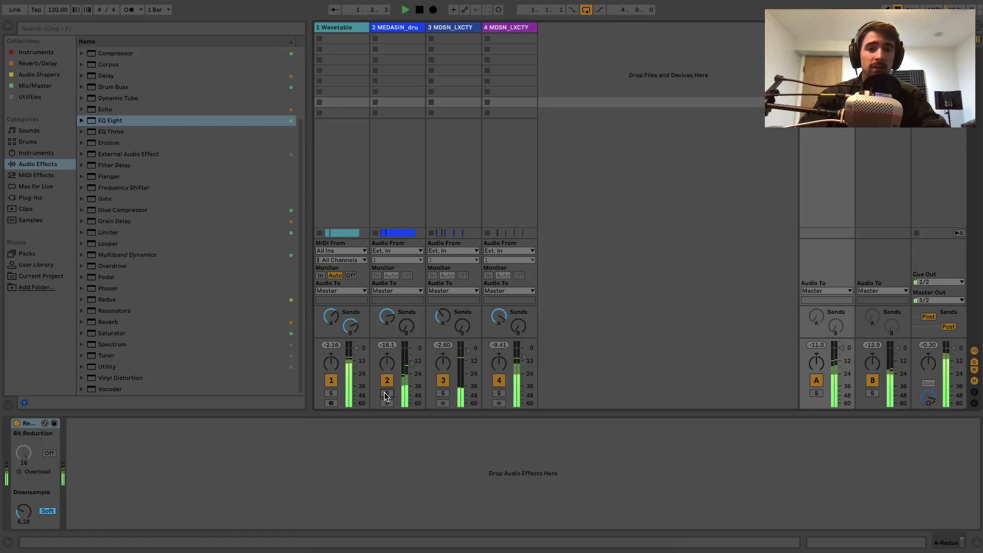
pyautogui.press('space')
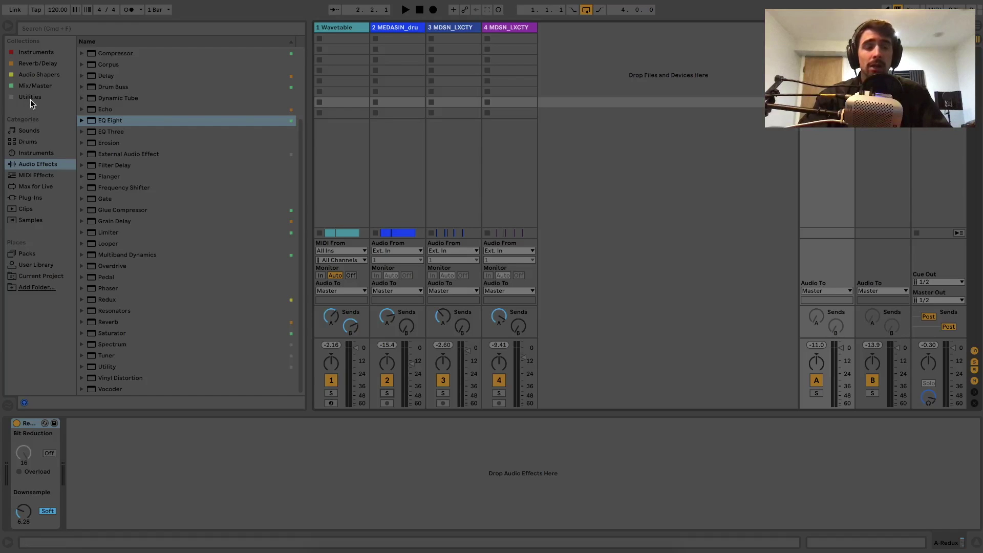
# Load Decimort2 from Audio Shapers onto the Wavetable track and close its window
pyautogui.click(28, 76)
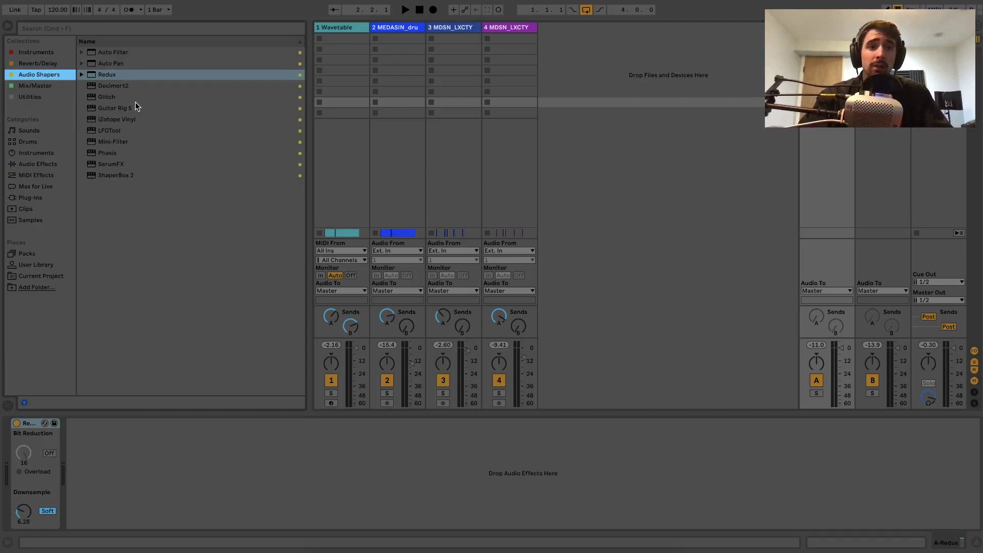
pyautogui.moveTo(123, 85); pyautogui.dragTo(339, 28)
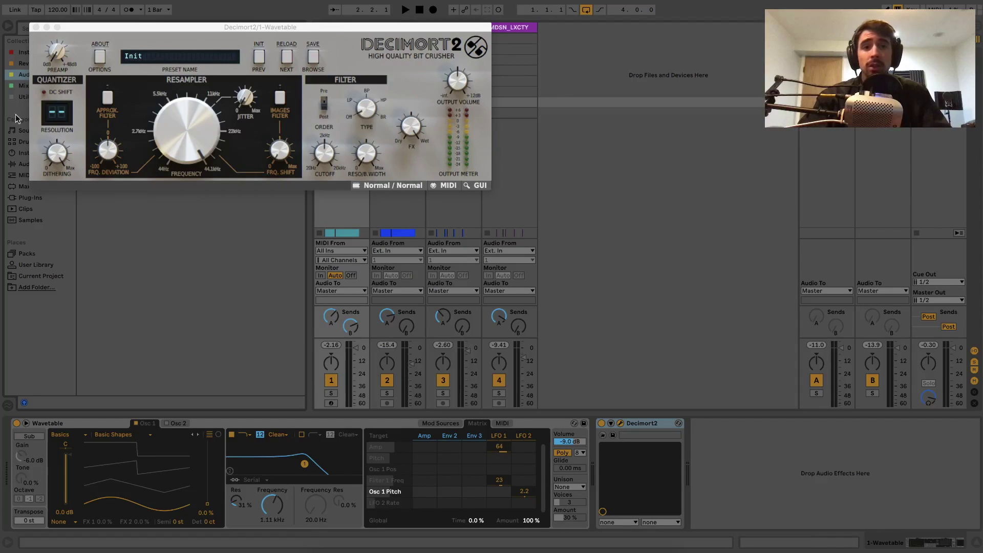
pyautogui.click(36, 27)
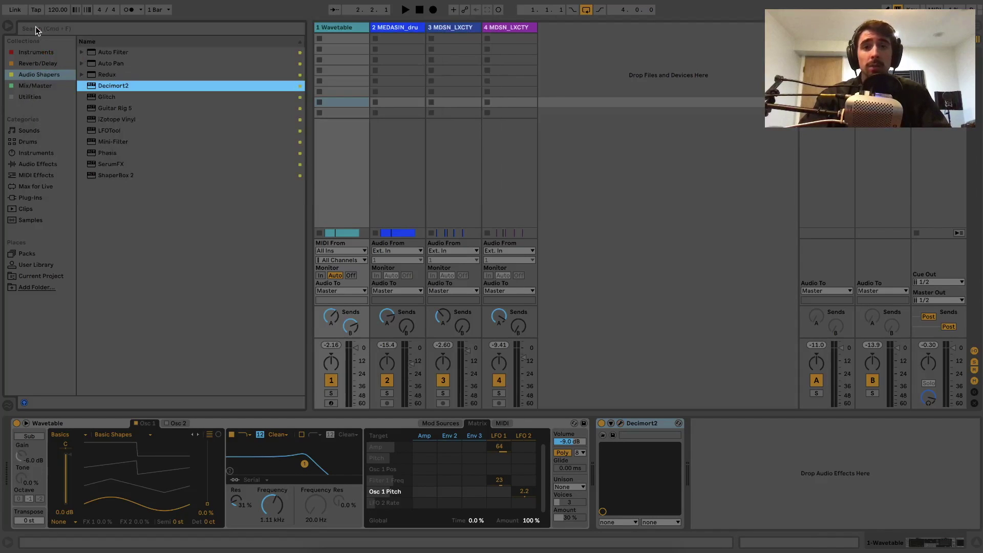